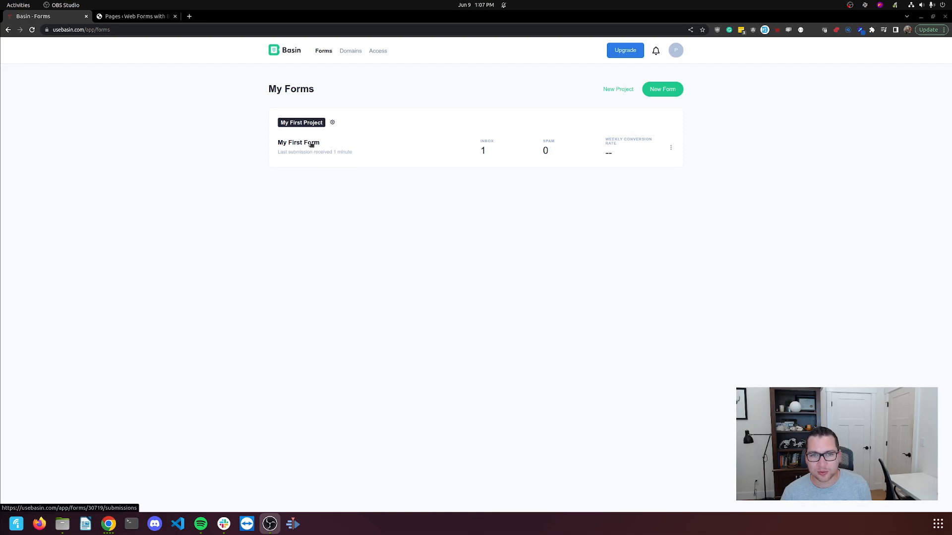
- Open My First Form's Submissions page from the My Forms list
left_click(311, 144)
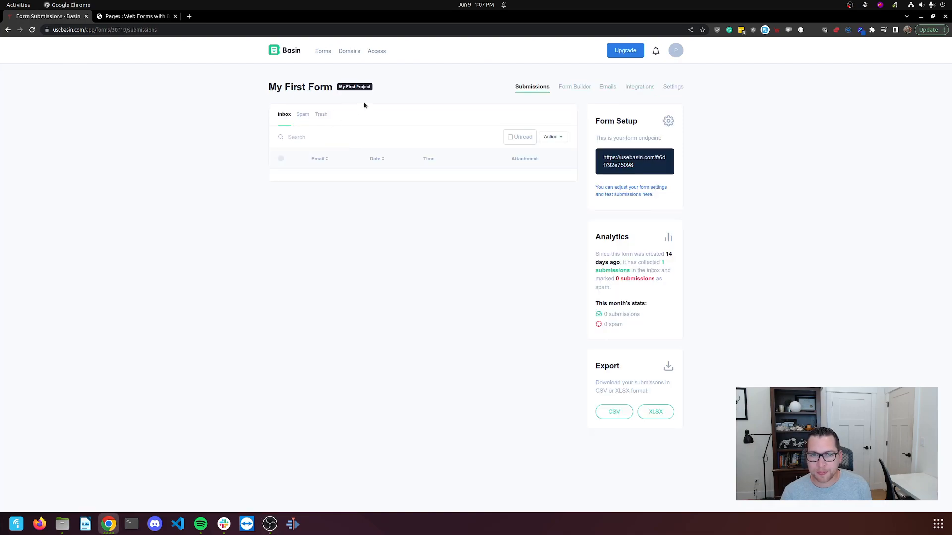
- In the form builder, add a text field labelled Name and save it
left_click(575, 87)
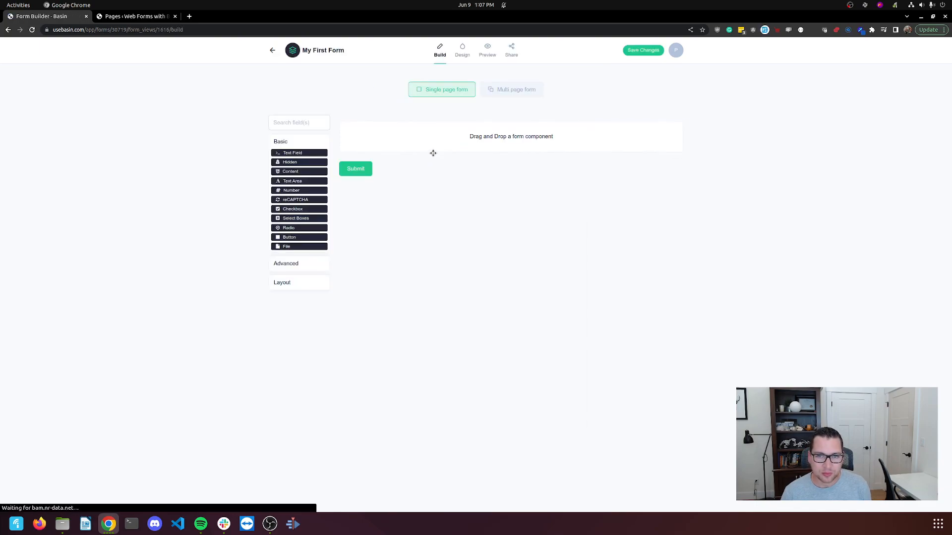
left_click_drag(311, 154, 447, 125)
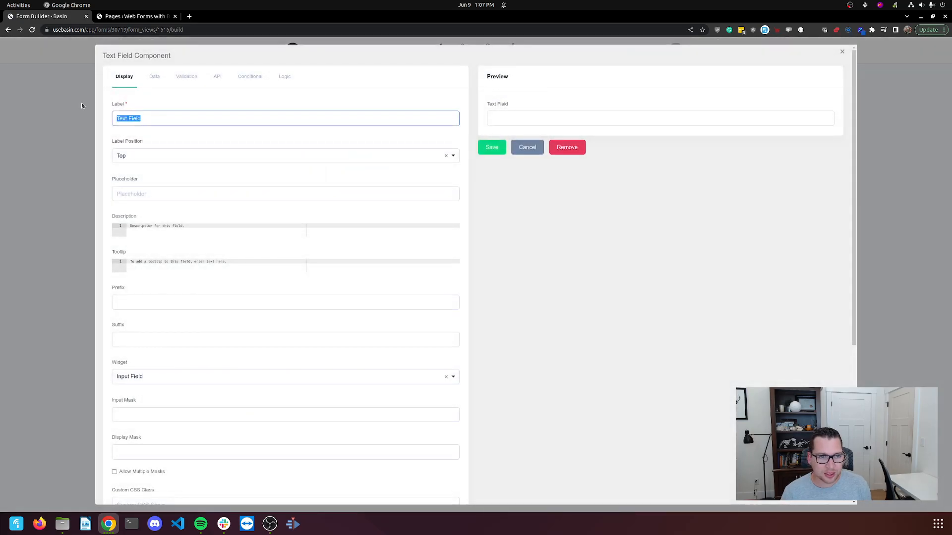
type("Name")
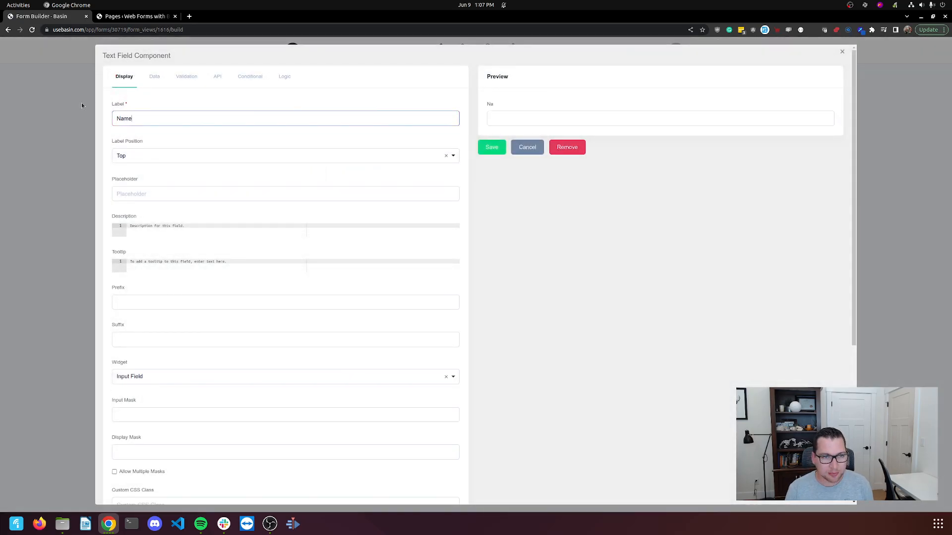
left_click(491, 148)
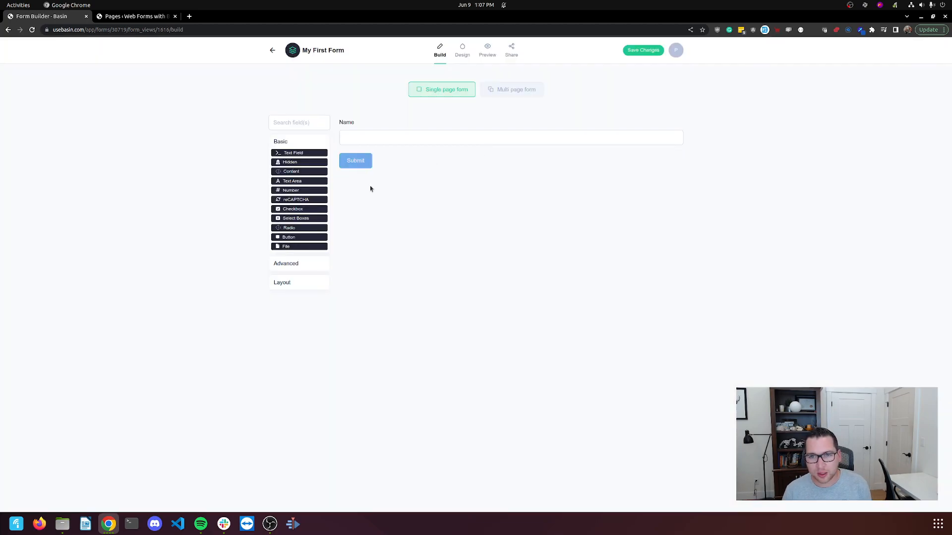
- Add an advanced Email field below Name, mark it Required under Validation, and save
left_click(295, 266)
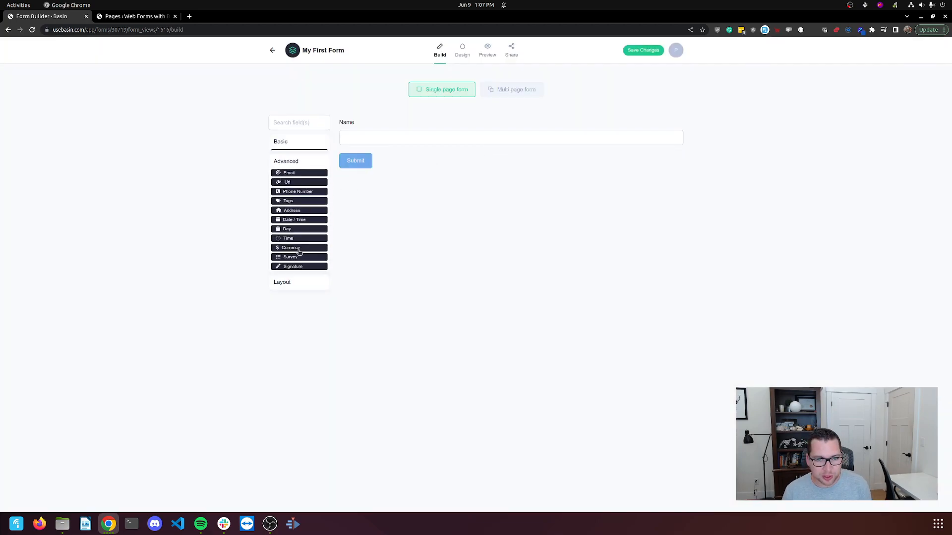
left_click_drag(297, 171, 377, 151)
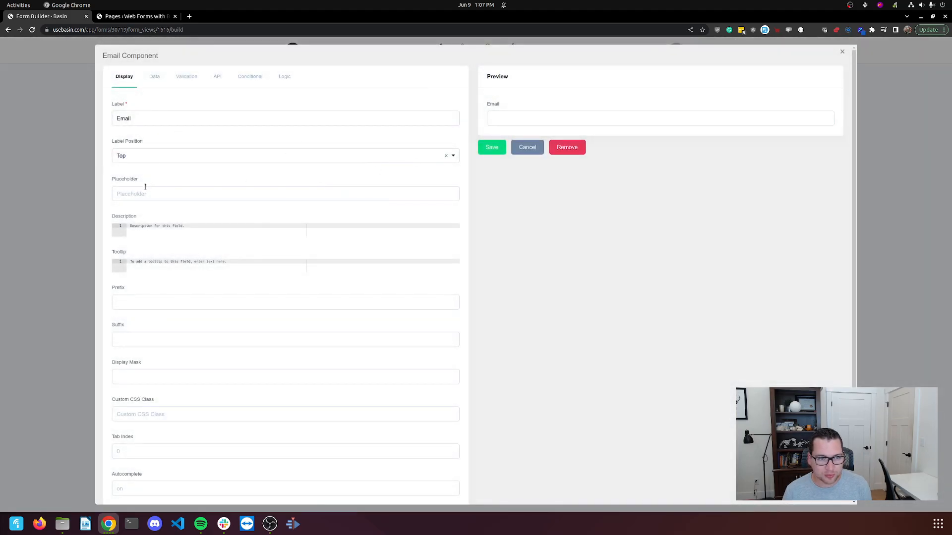
left_click(155, 78)
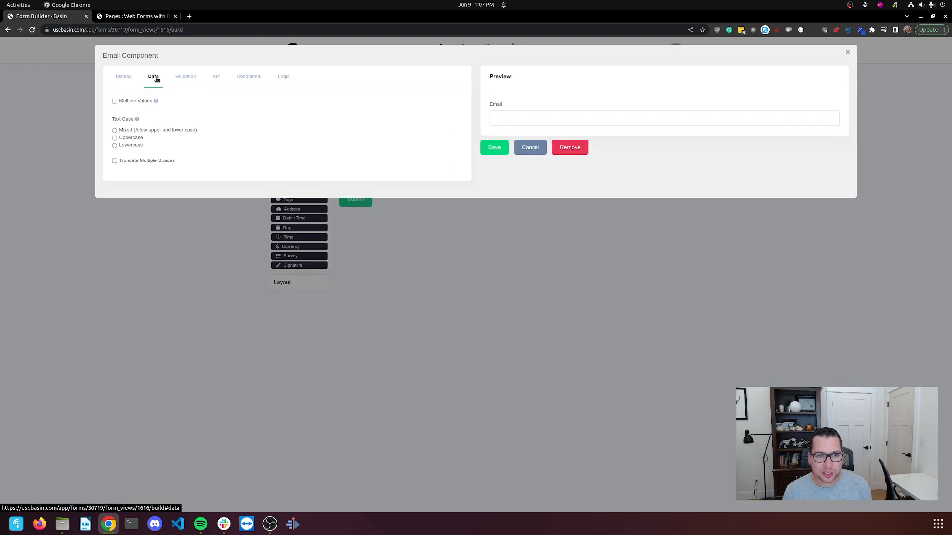
left_click(186, 78)
left_click(120, 142)
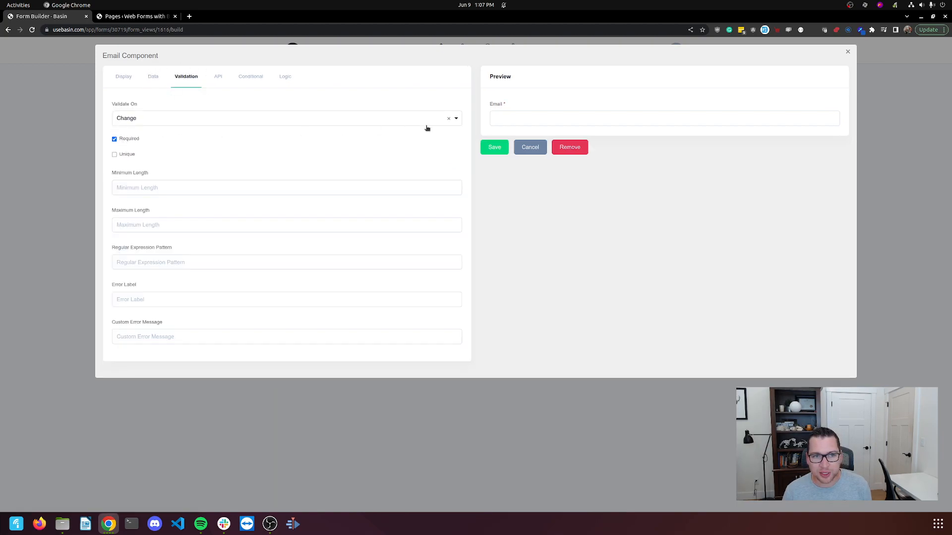
left_click(491, 146)
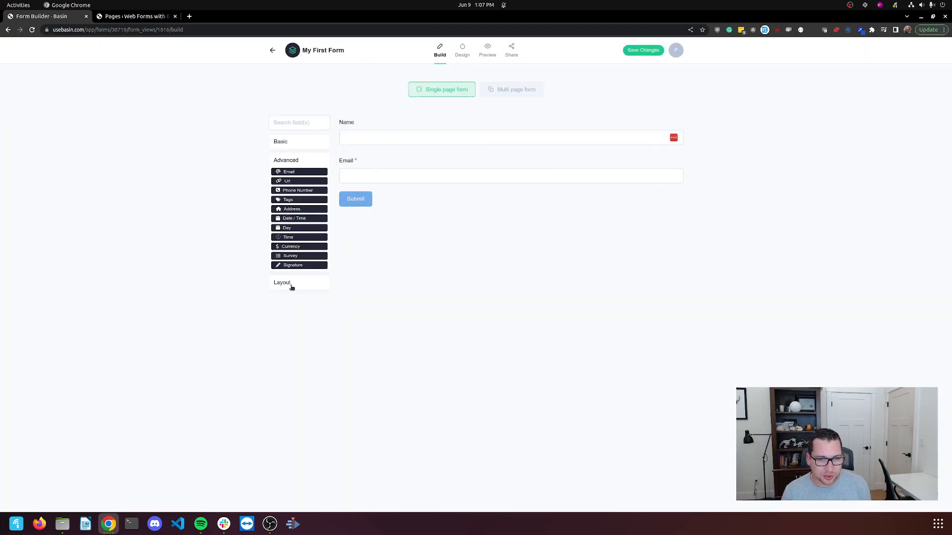
- Add a text area labelled Comments below Email and cancel a stray content block
left_click(292, 143)
left_click_drag(300, 181, 383, 187)
type("Commm")
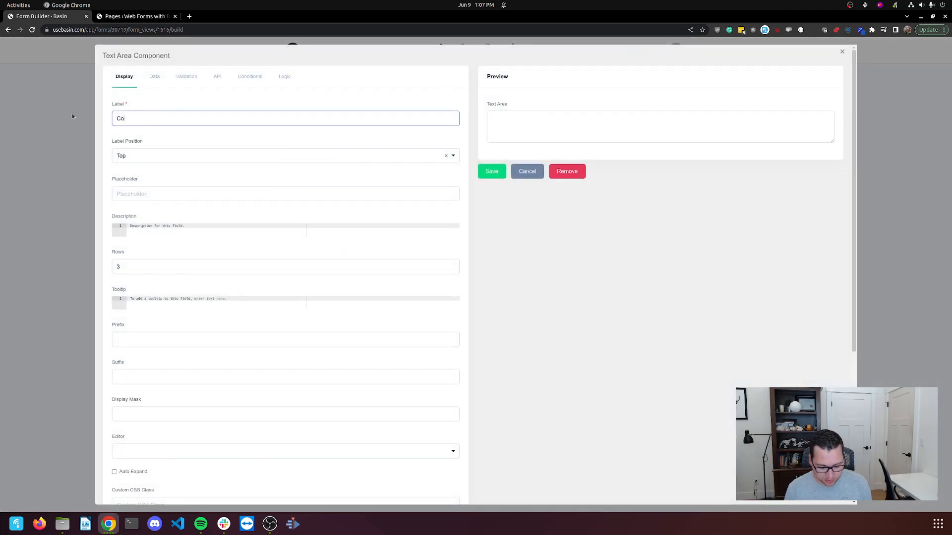
key("BackSpace")
type("ents")
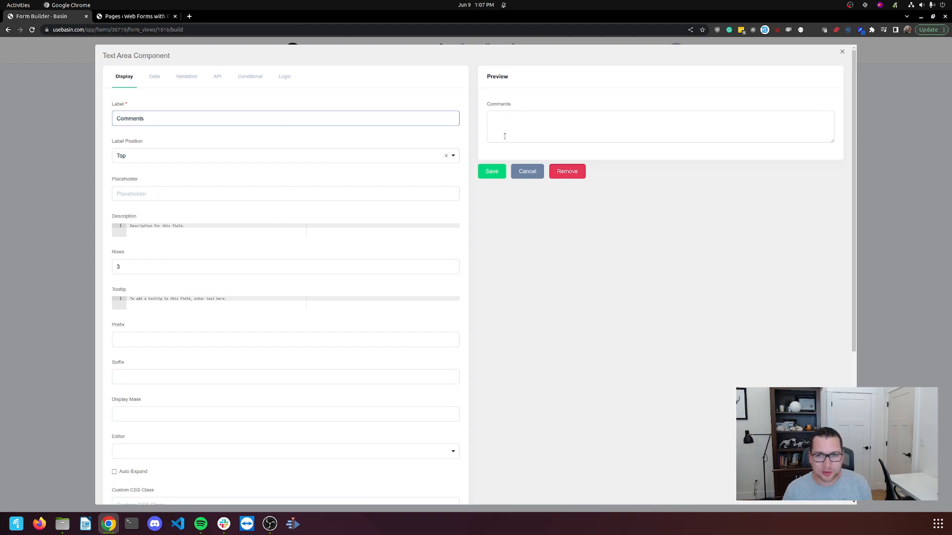
left_click(492, 171)
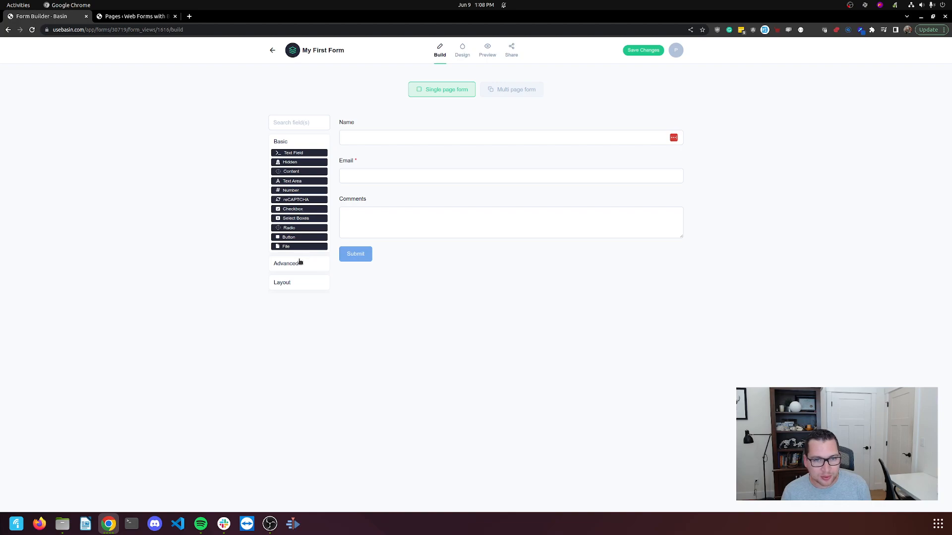
left_click_drag(300, 171, 369, 119)
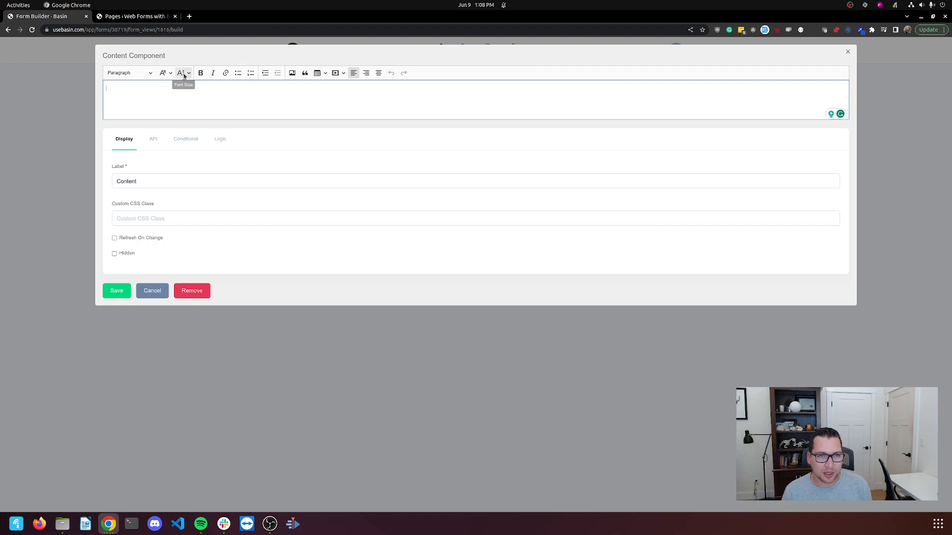
left_click(152, 291)
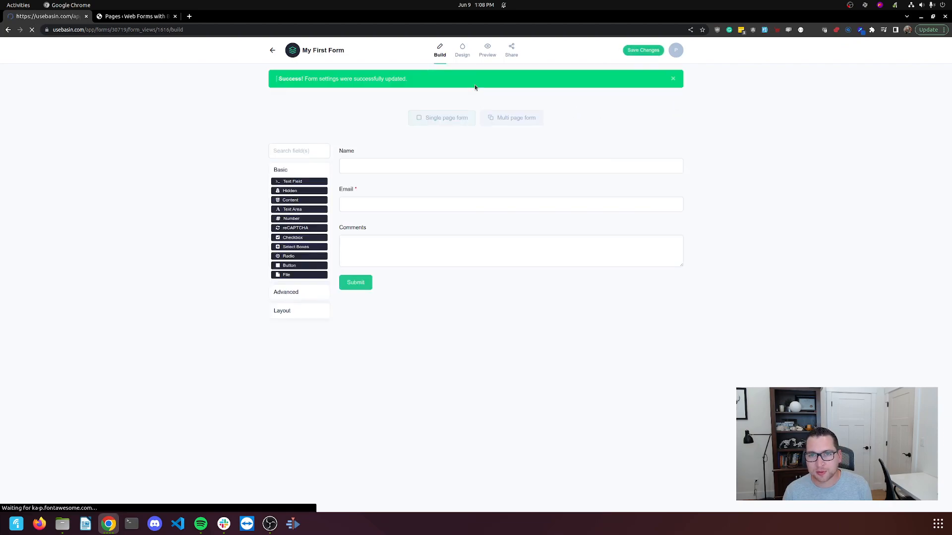
- Pick a navy background colour for the form on the Design tab
left_click(462, 56)
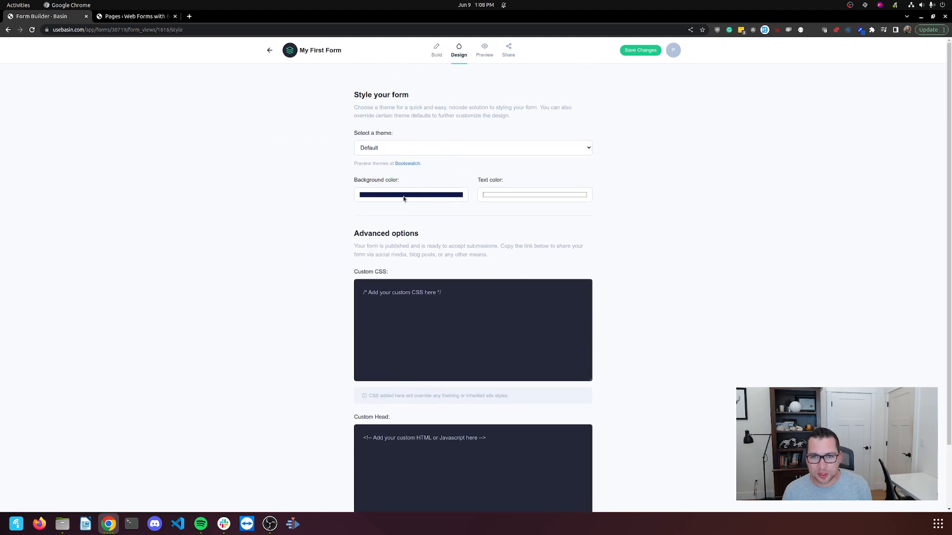
left_click(392, 196)
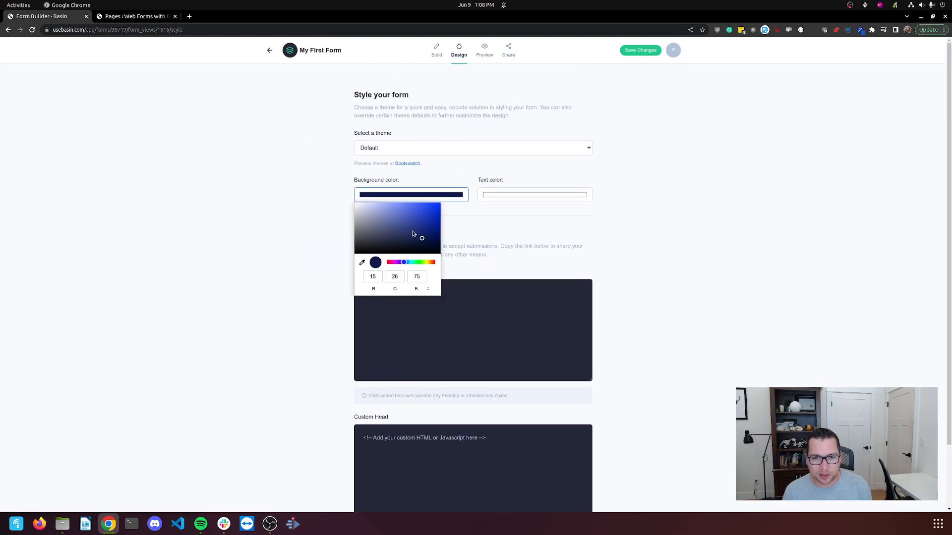
left_click(282, 187)
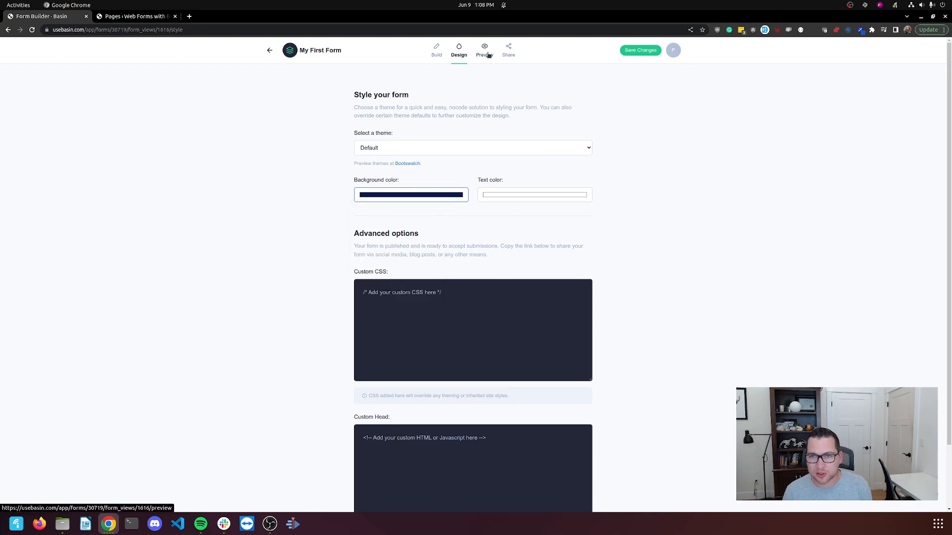
- Preview the form with the invalid email 'fasdfsfd', then switch to the WordPress Pages list
left_click(485, 50)
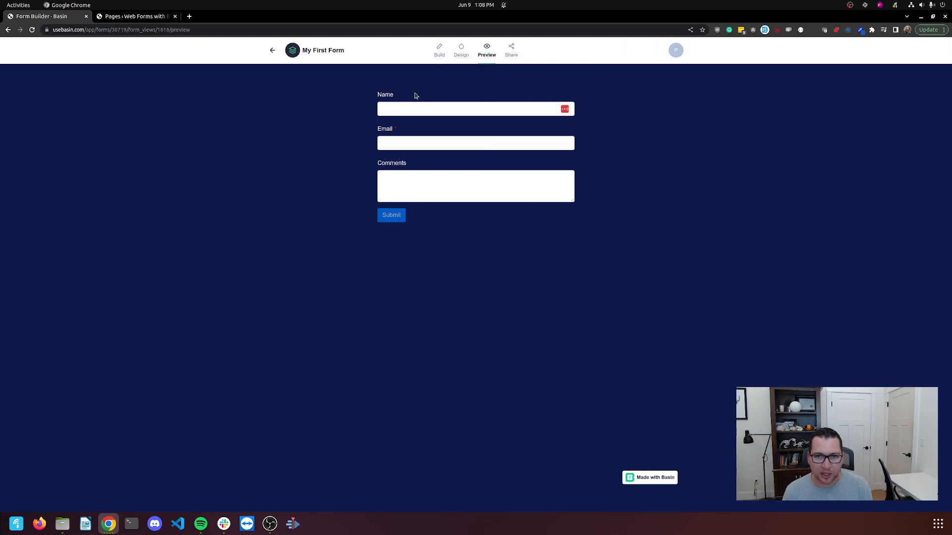
key("Tab")
type("fasdfsfd")
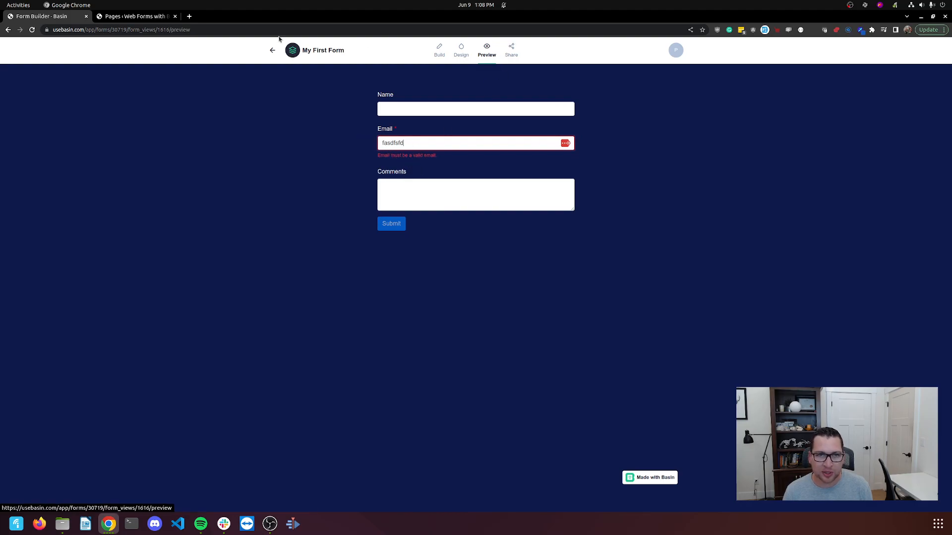
left_click(133, 17)
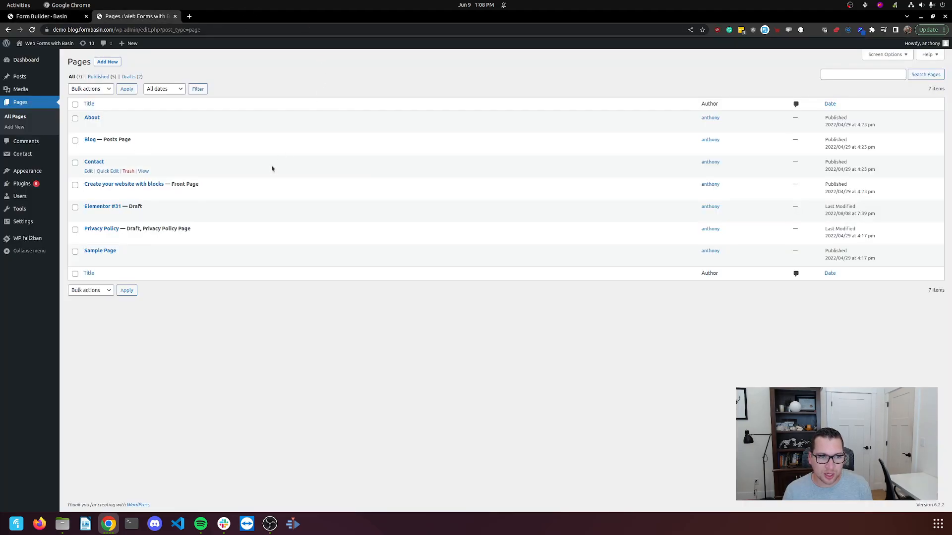
- Edit the Contact page and add an empty block below the Basin Form Embed heading
left_click(89, 171)
left_click(436, 242)
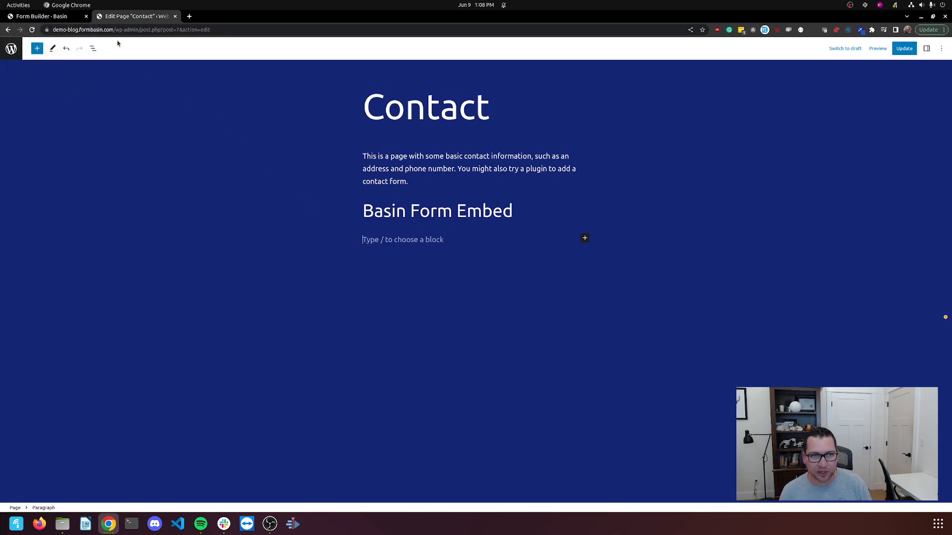
left_click(67, 19)
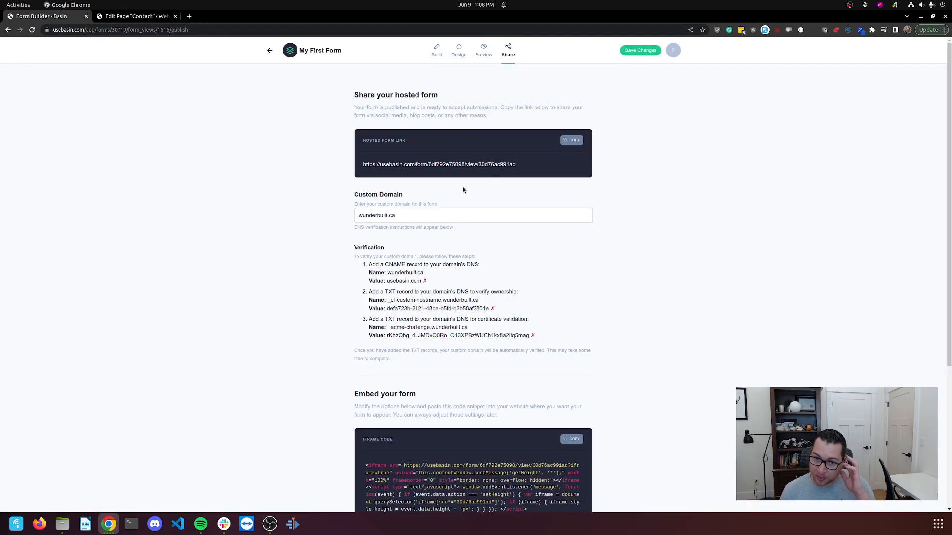
- Turn off iframe Auto size and set Height 600 and Width 500
scroll(322, 247, "down", 2)
scroll(327, 278, "up", 2)
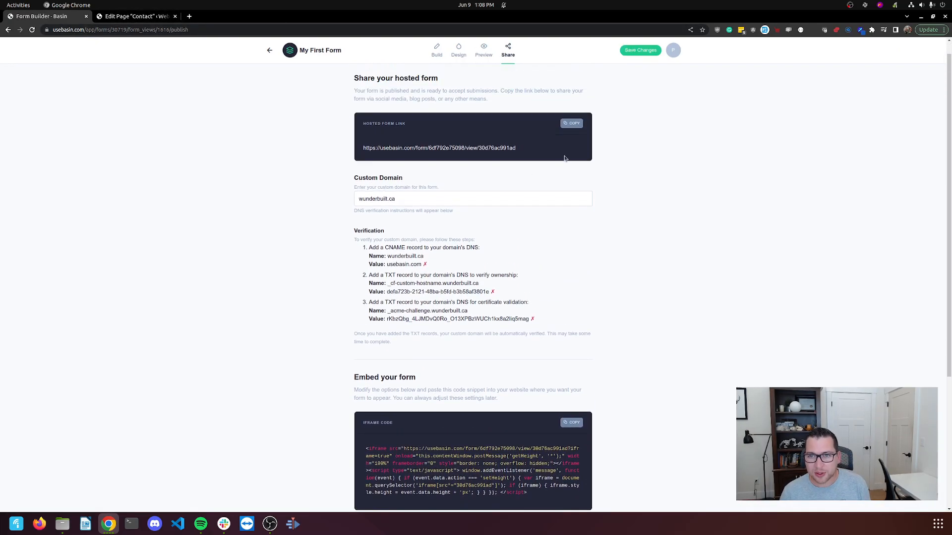
scroll(337, 317, "down", 4)
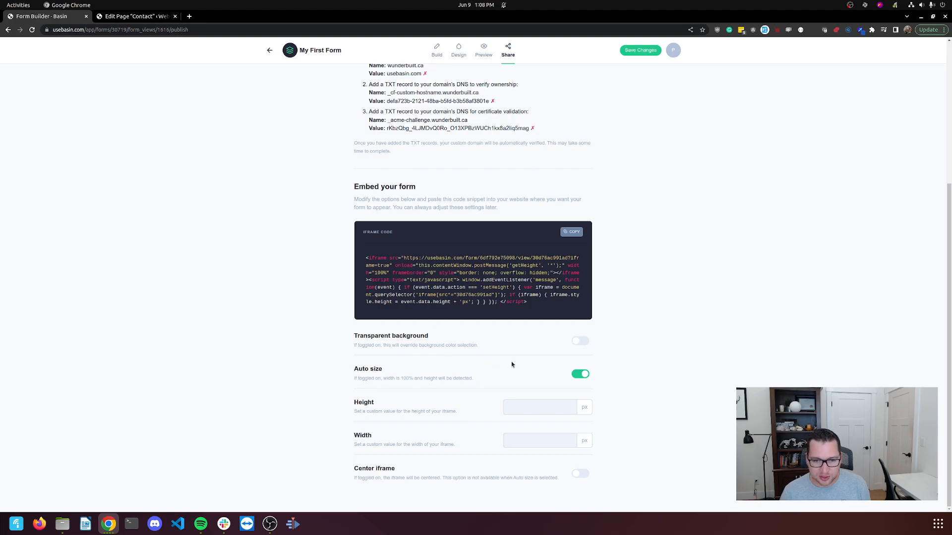
left_click(582, 375)
left_click(541, 407)
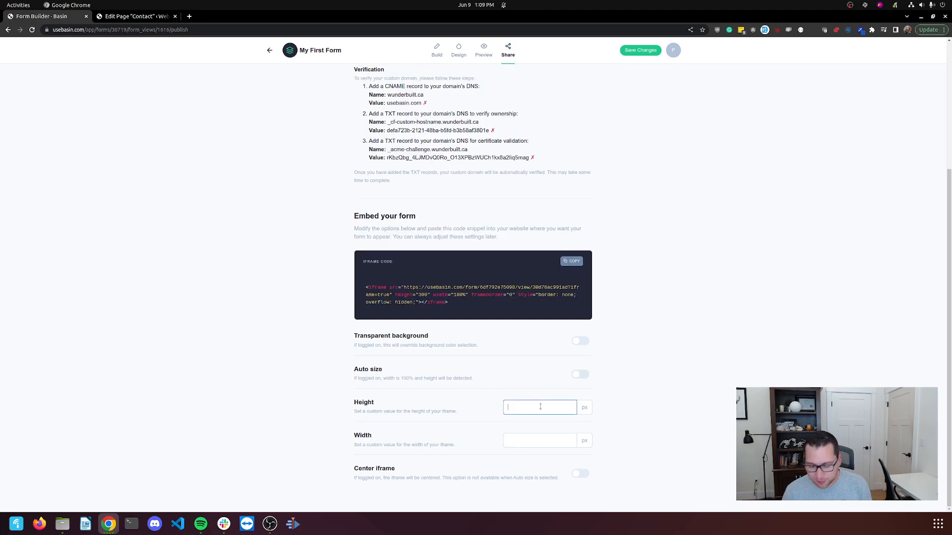
type("500")
key("Tab")
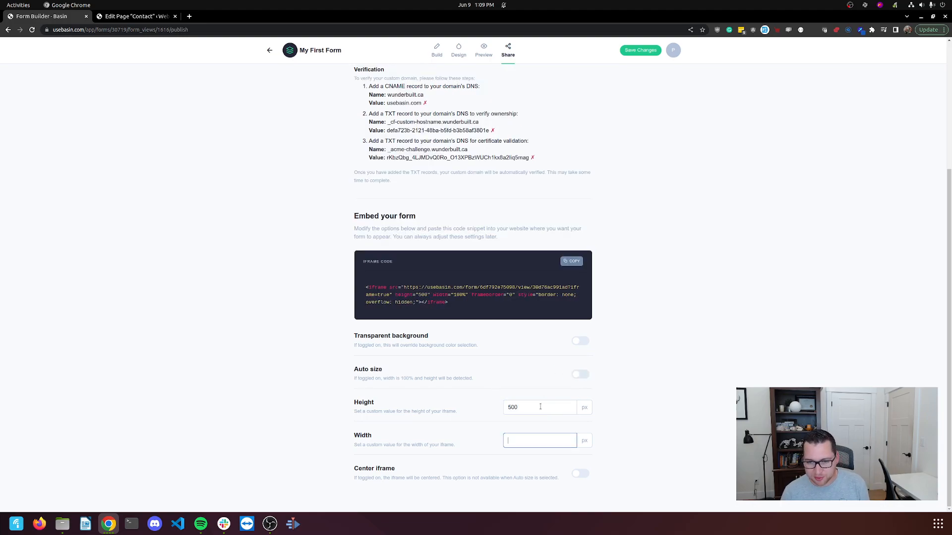
double_click(541, 407)
type("600")
key("Tab")
type("500")
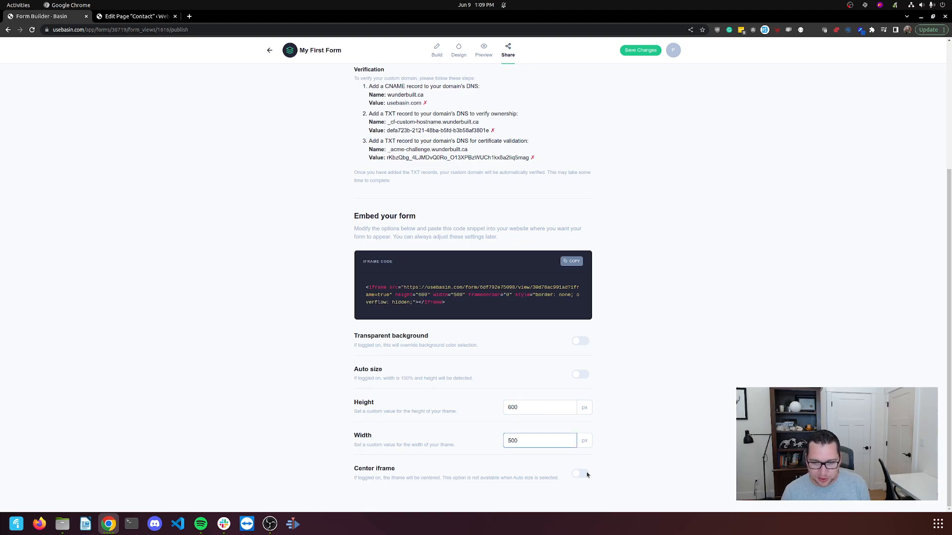
- Centre the iframe, copy its embed code, and return to the WordPress editor
left_click(583, 472)
left_click(571, 262)
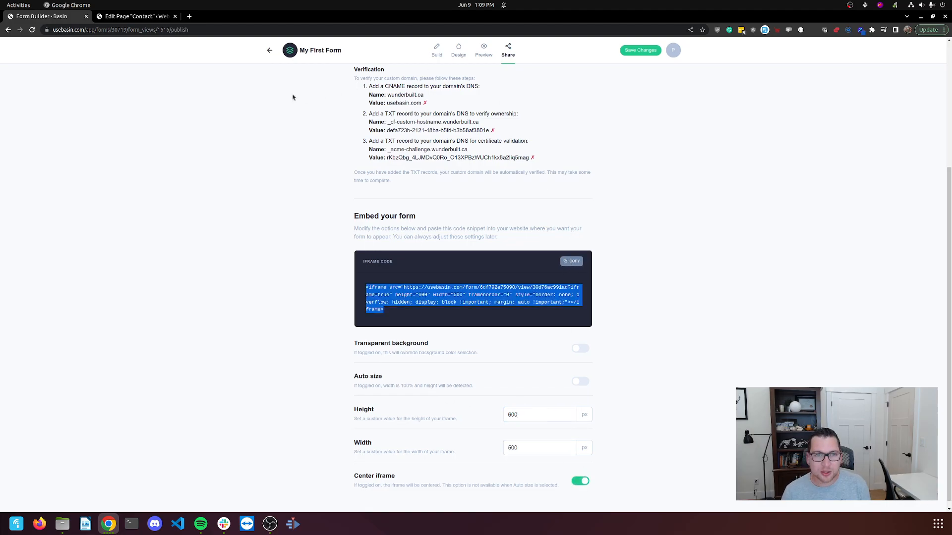
left_click(130, 17)
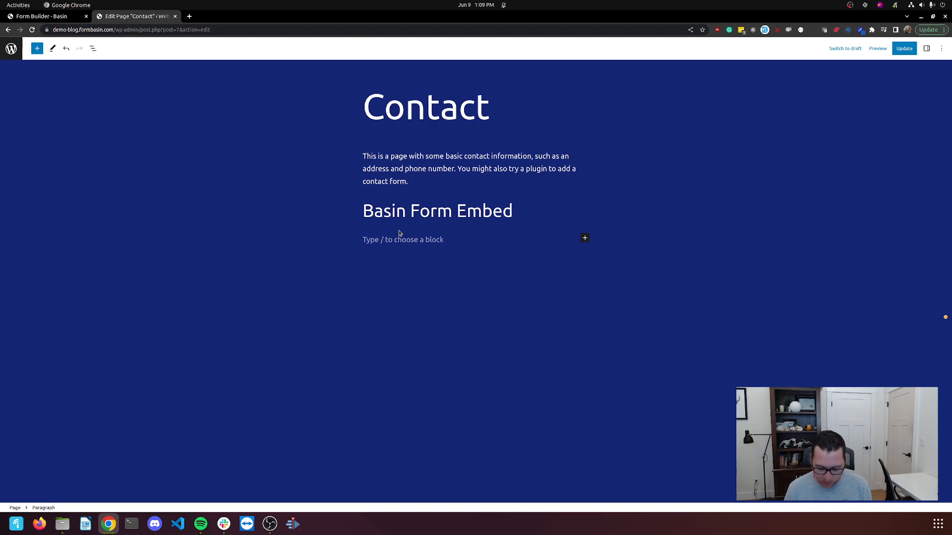
- Insert a Custom HTML block with the pasted Basin iframe code and update the page
type("/html")
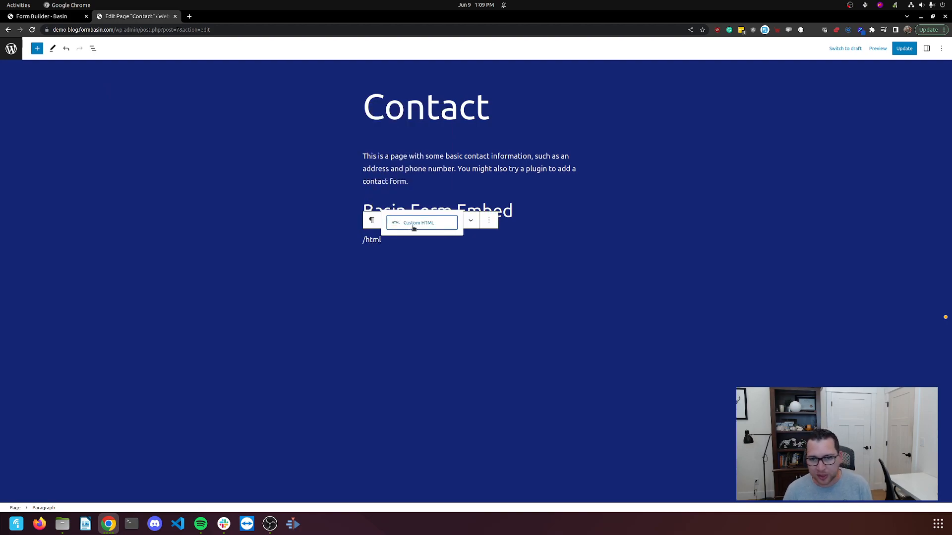
left_click(412, 226)
key("ctrl+v")
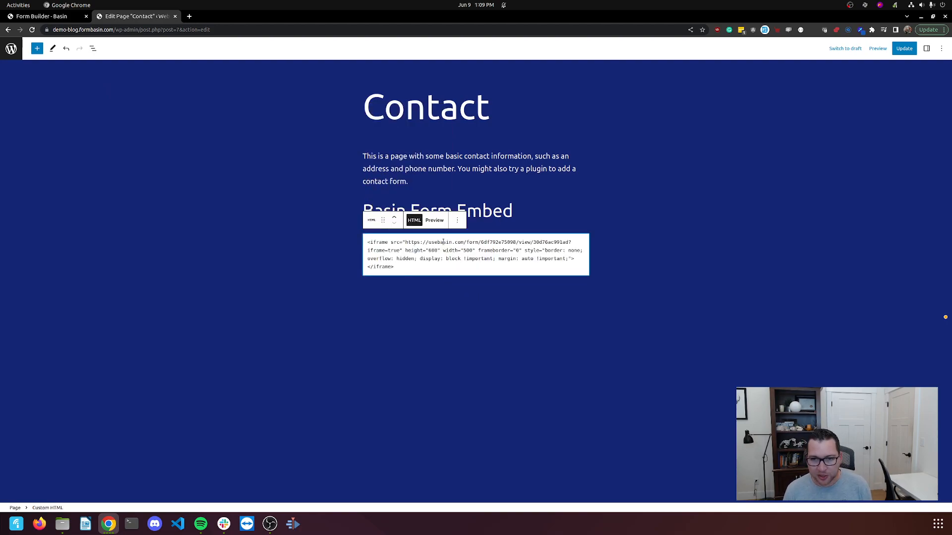
left_click(701, 262)
key("ctrl+s")
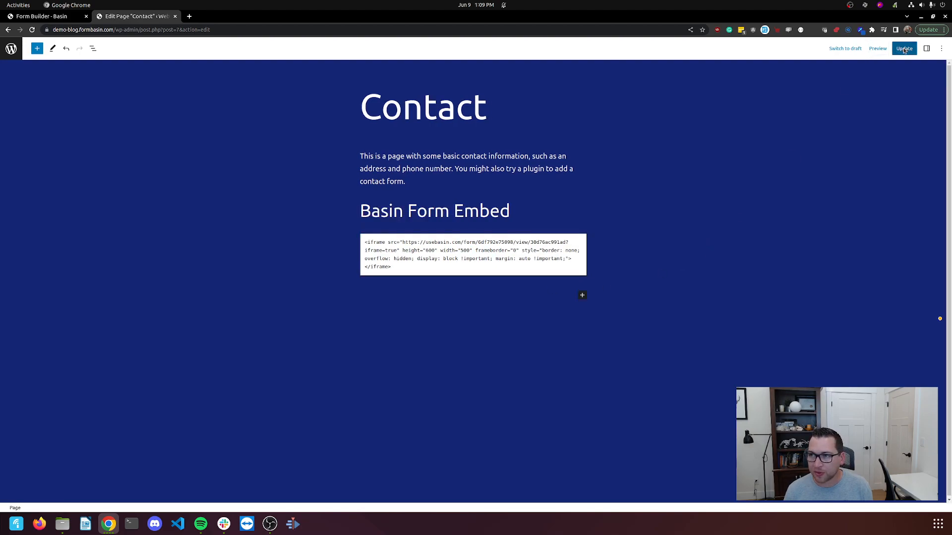
left_click(877, 49)
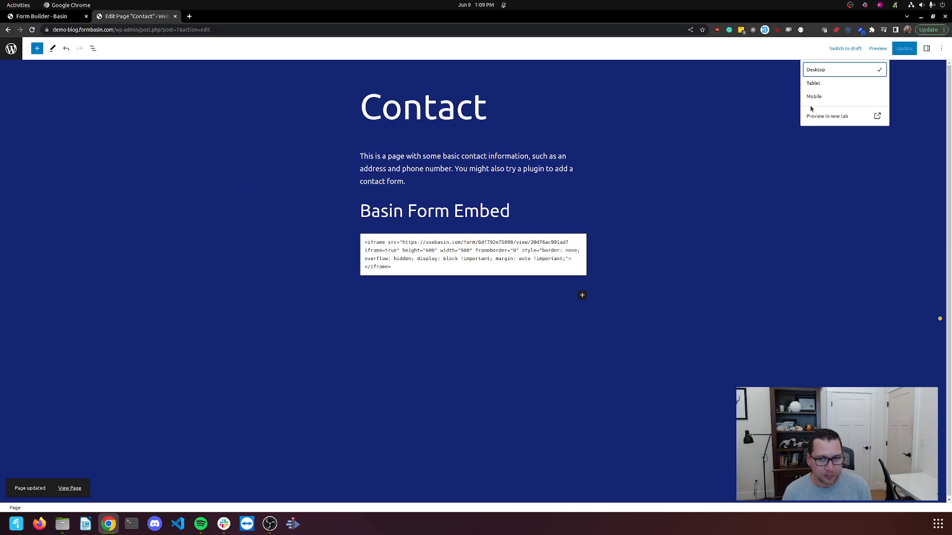
- Preview the Contact page in a new tab and check Basin's iframe Height of 600
left_click(837, 118)
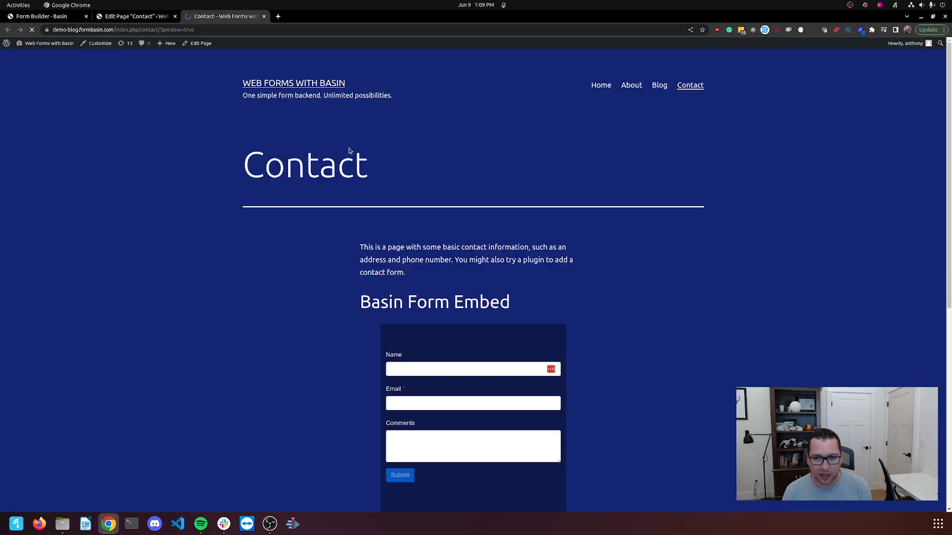
scroll(370, 206, "down", 3)
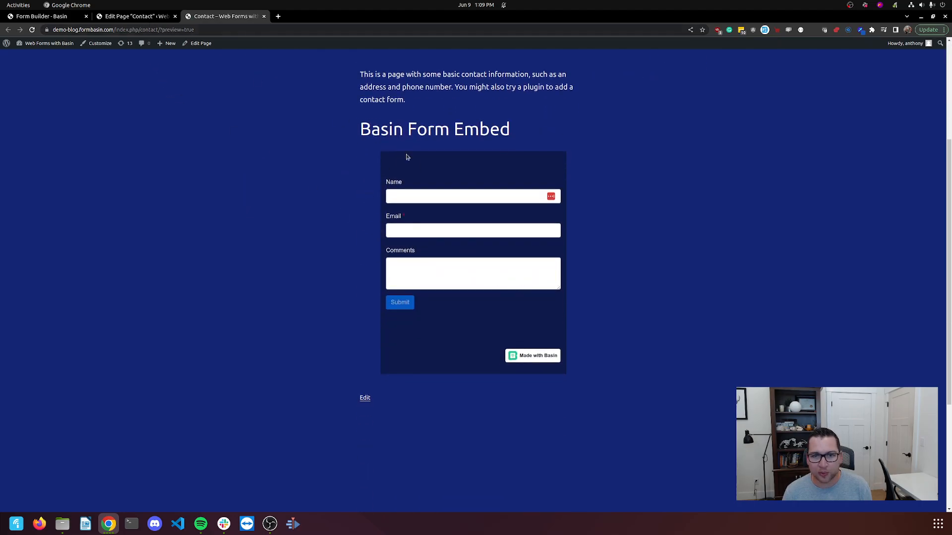
left_click(149, 17)
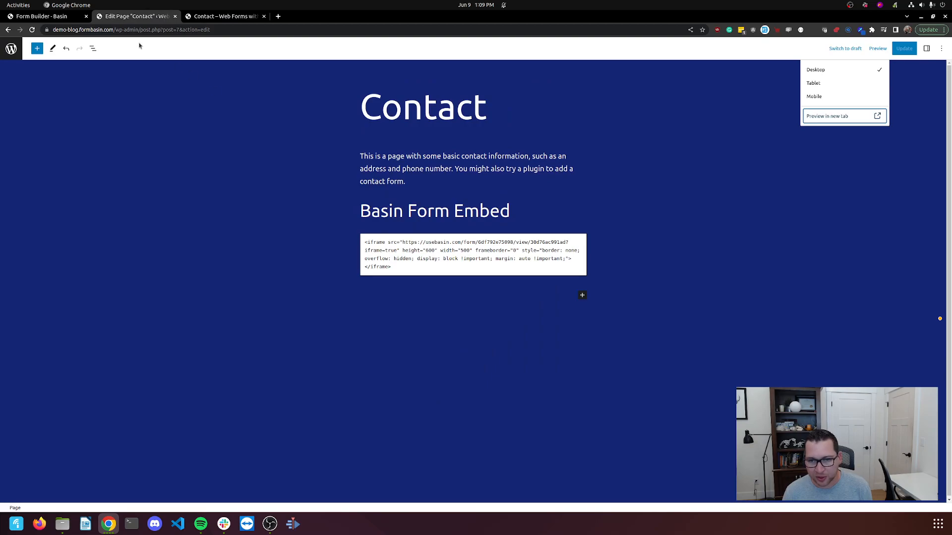
left_click(57, 18)
left_click(445, 315)
left_click(529, 415)
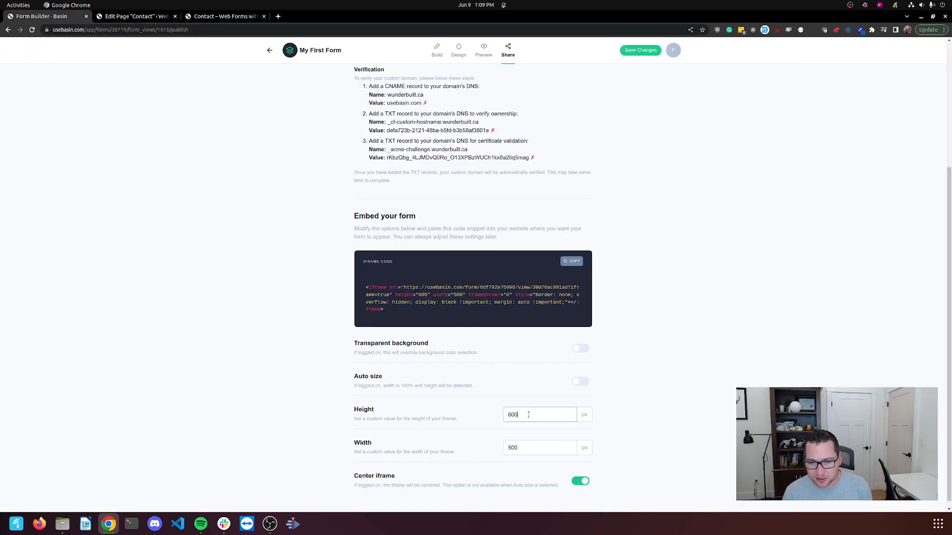
double_click(528, 421)
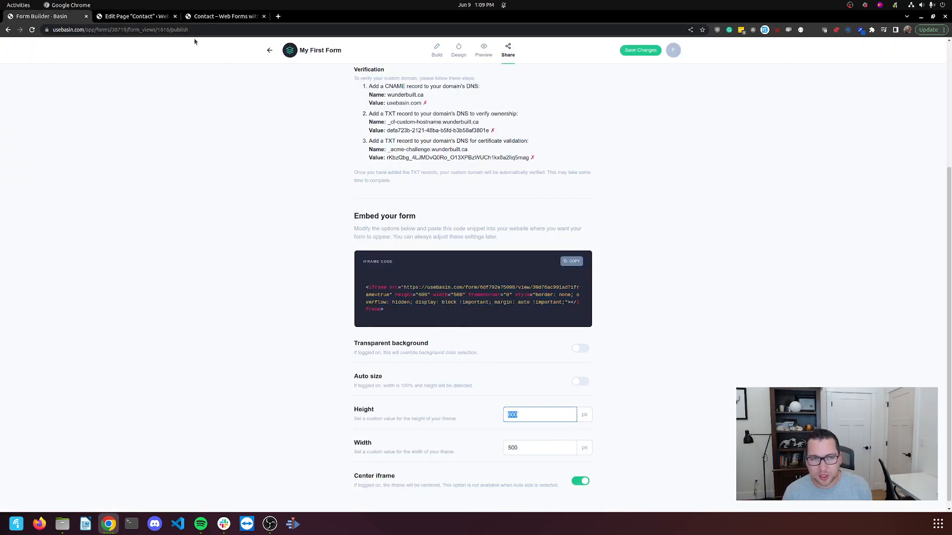
left_click(149, 17)
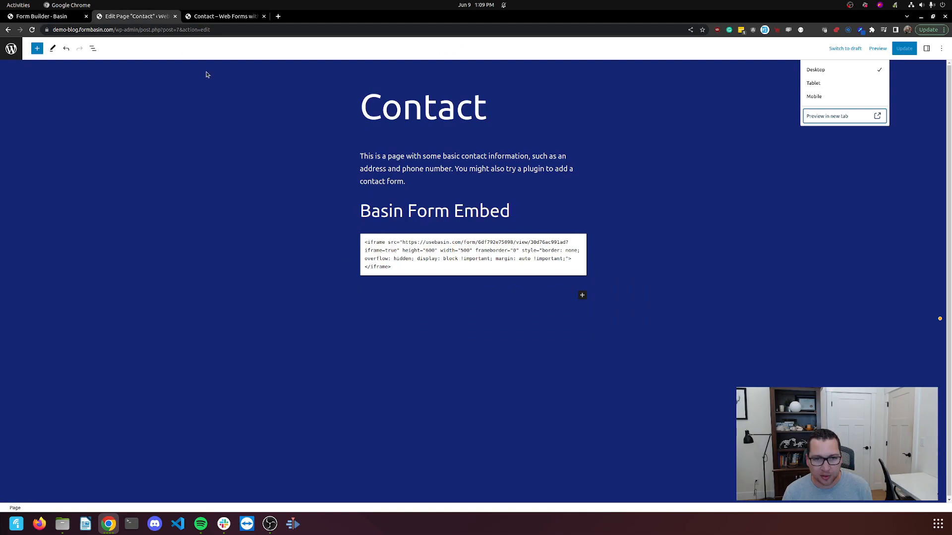
- Change the iframe width from 500 to 600 in the Custom HTML block and save
left_click(465, 251)
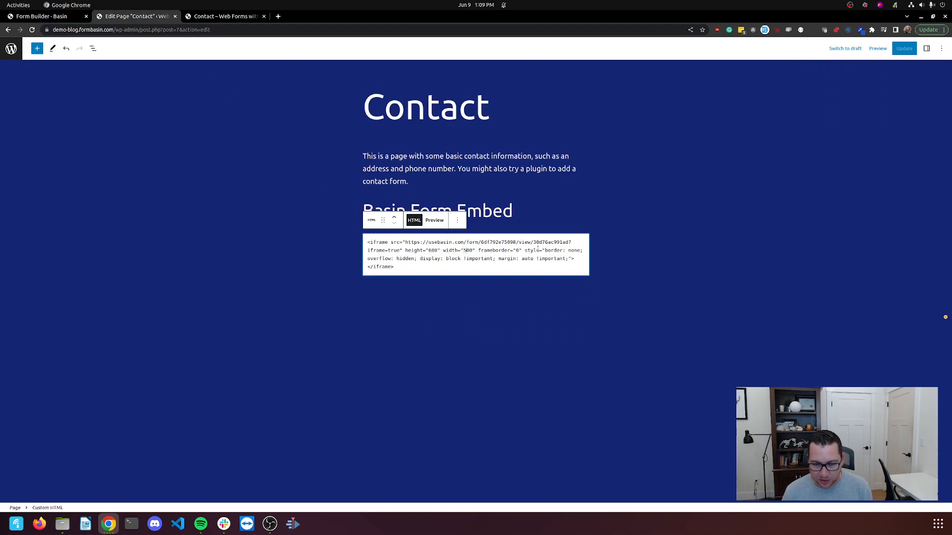
key("BackSpace")
type("6")
key("ctrl+s")
- Reload the Contact preview to show the wider form and clear junk text from Email
left_click(228, 16)
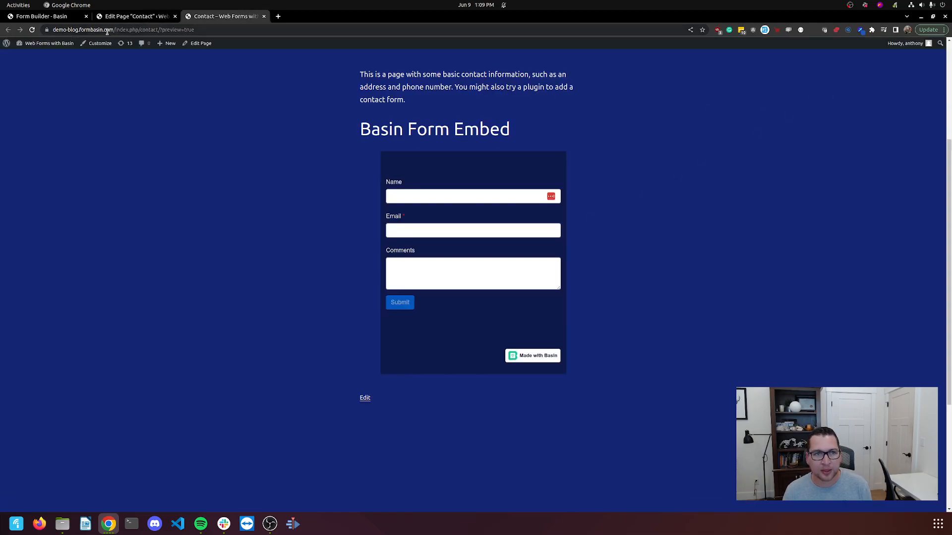
left_click(32, 29)
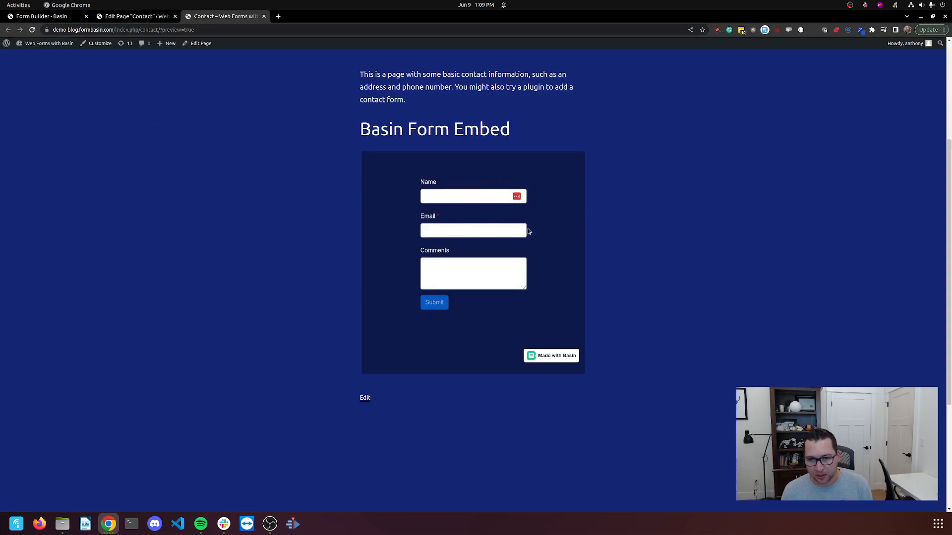
scroll(316, 196, "up", 2)
left_click(427, 297)
type("sadfasdf")
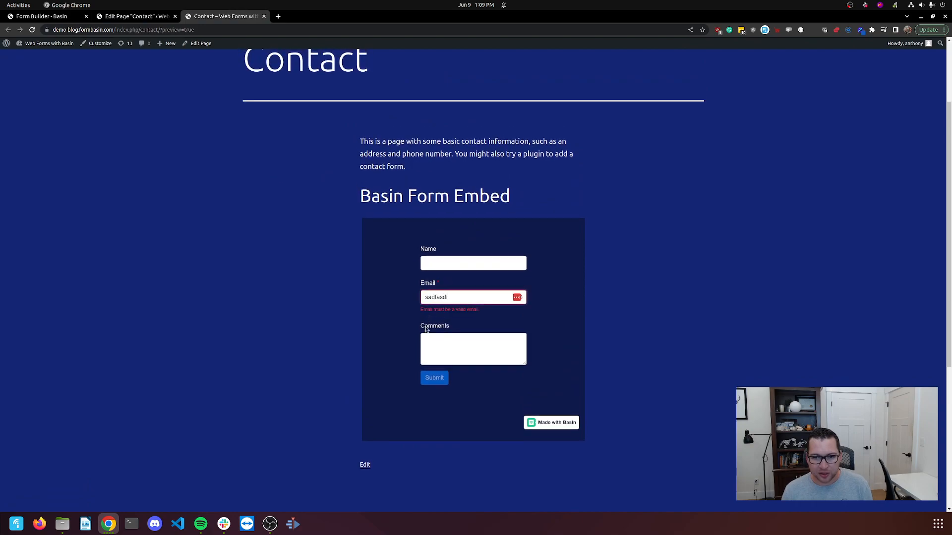
left_click_drag(450, 298, 378, 285)
key("BackSpace")
- Fill in a test name, a valid email address and comment text, then submit the form
left_click(446, 265)
type("Anthony")
key("Tab")
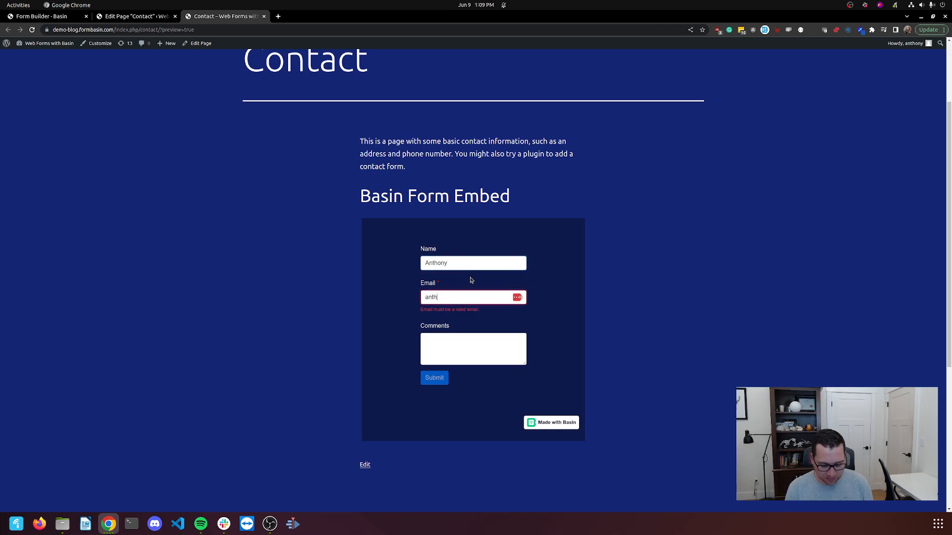
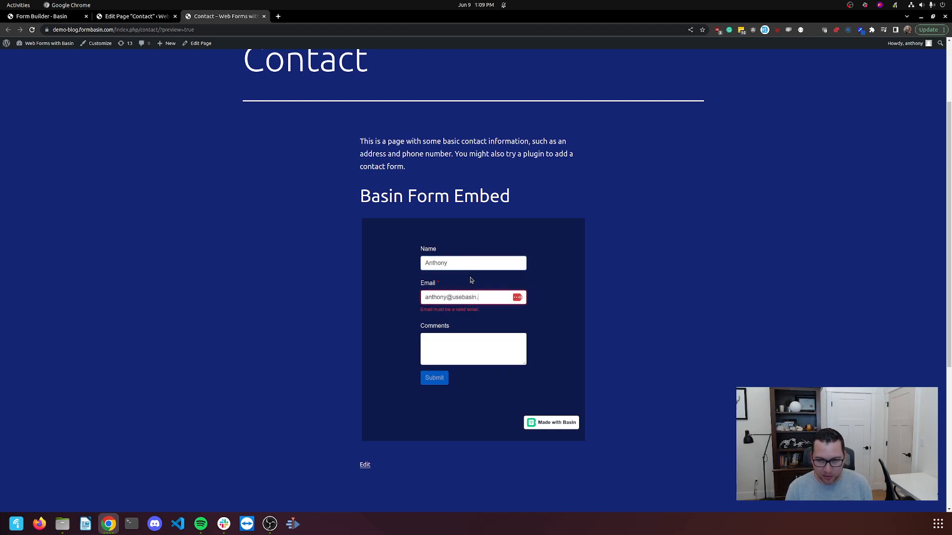
left_click(435, 335)
type("asdfasdfasdf")
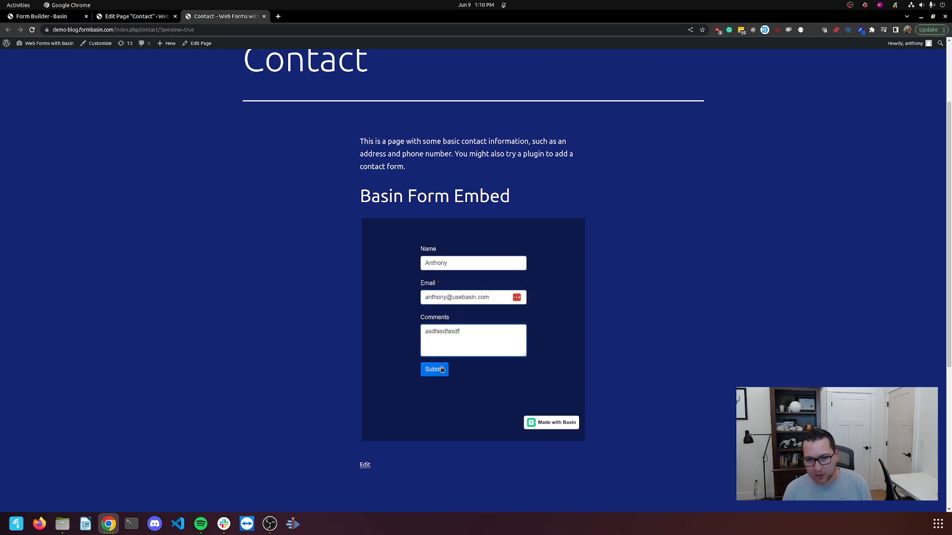
left_click(444, 370)
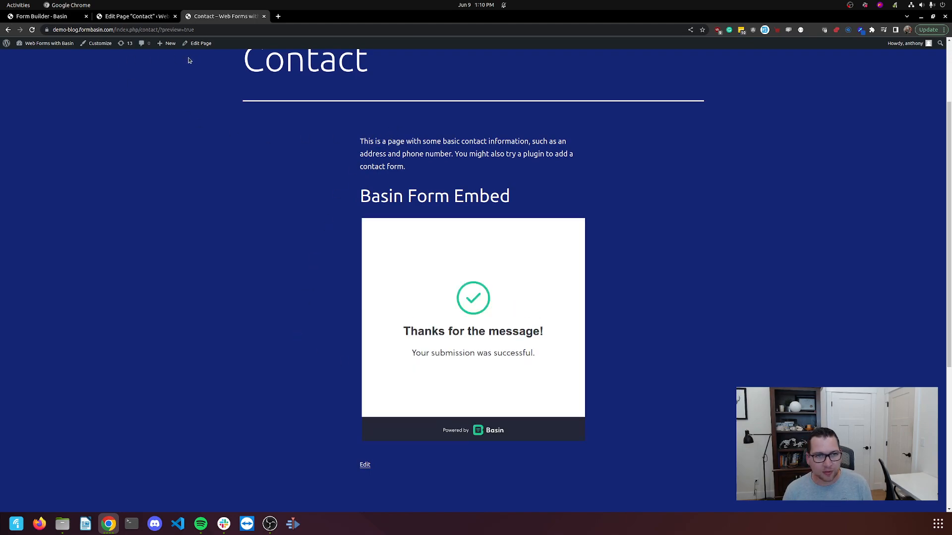
- Open the new test entry in My First Form's submissions, review its details, then return to the inbox
left_click(55, 17)
scroll(280, 171, "up", 4)
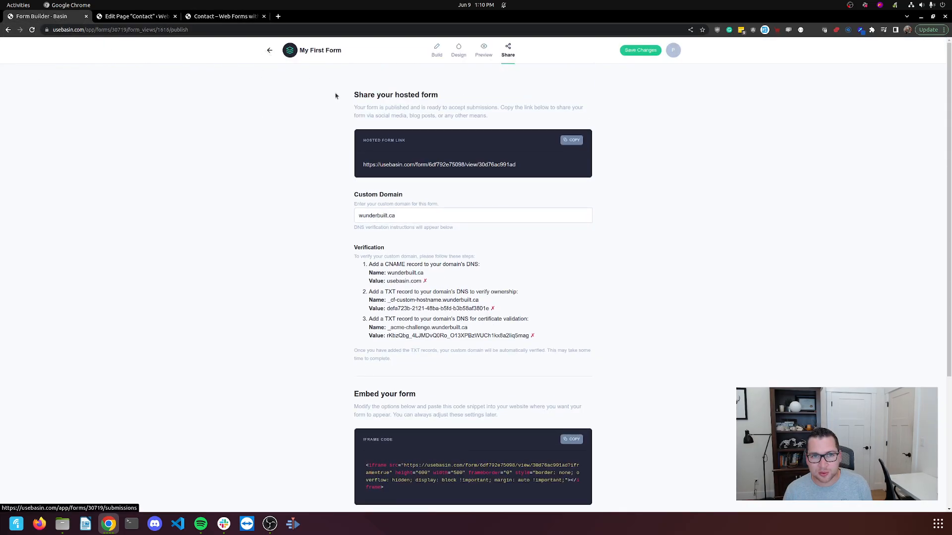
left_click(269, 50)
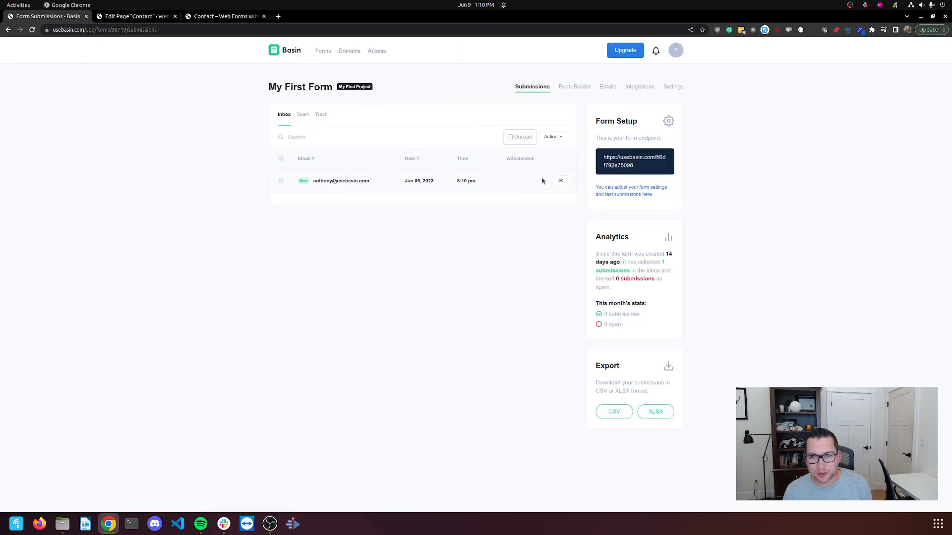
left_click(561, 181)
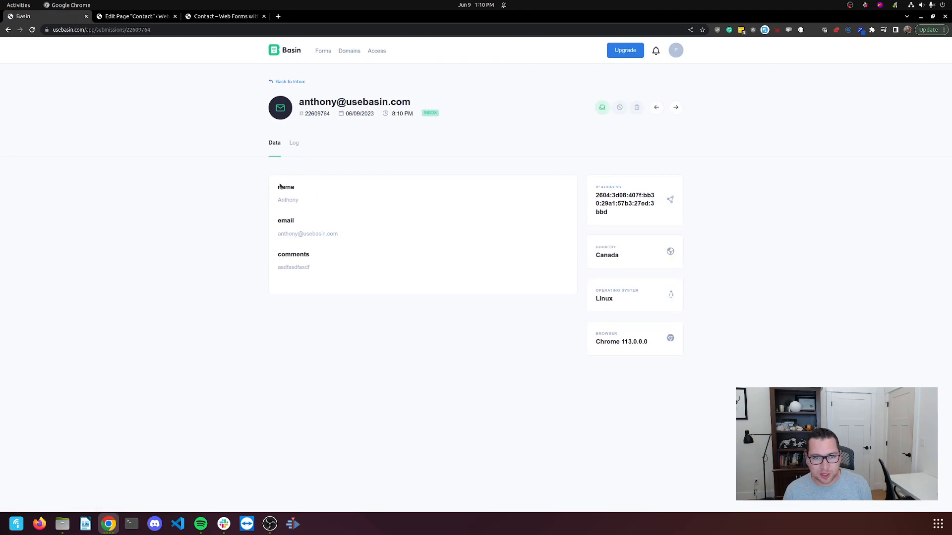
left_click(284, 83)
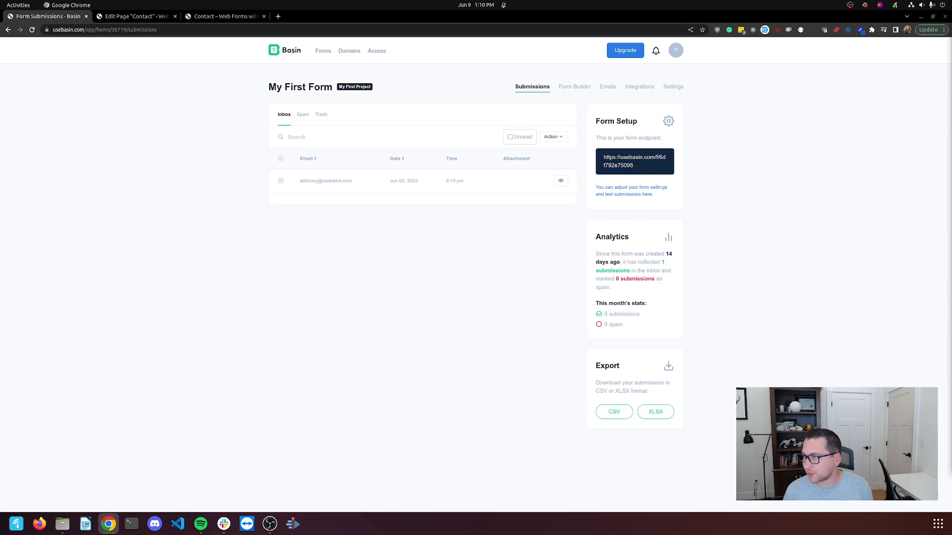
left_click(213, 144)
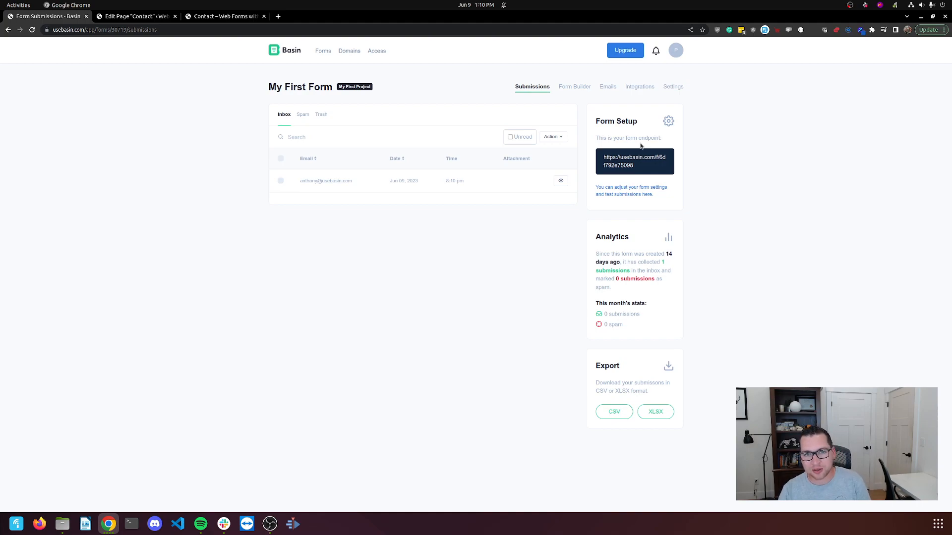
- Review My First Form's Integrations and Webhooks pages, then view its notification email settings
left_click(639, 87)
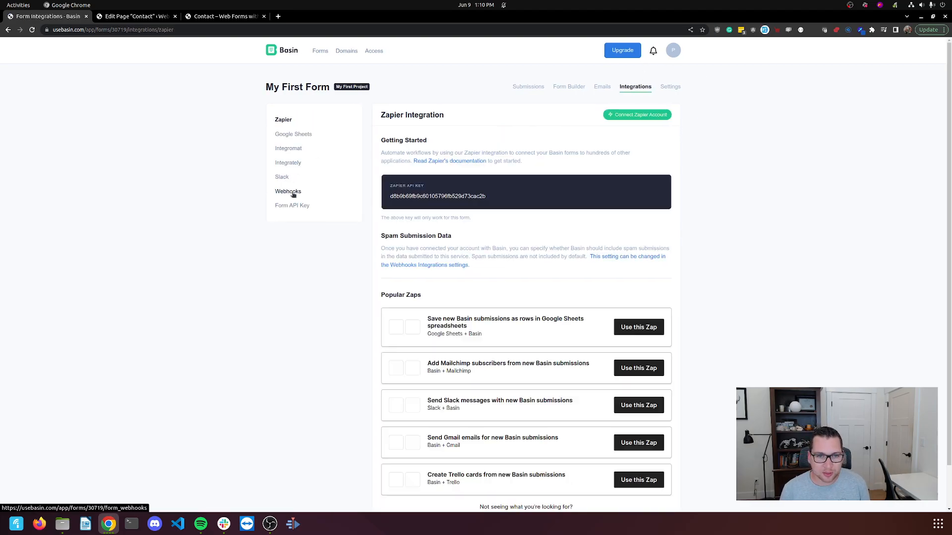
left_click(293, 192)
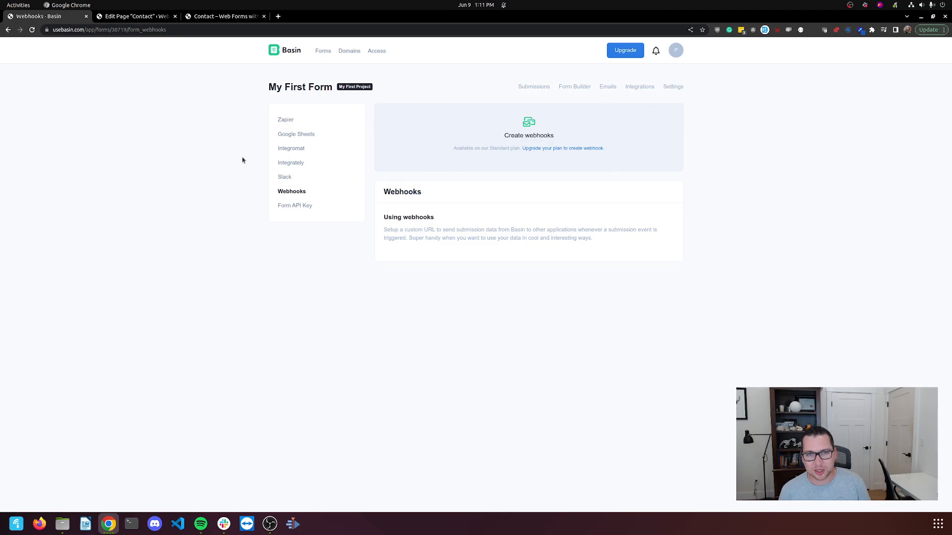
left_click(607, 87)
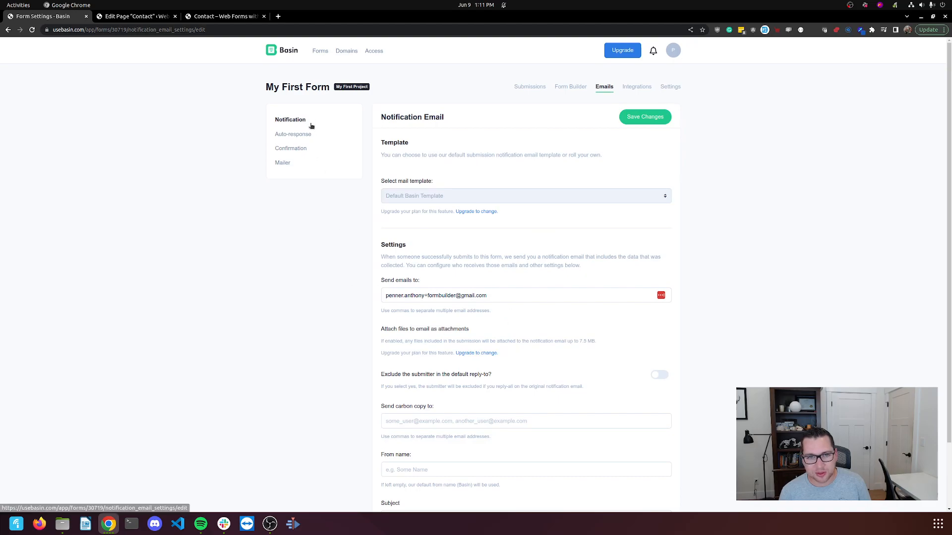
left_click(358, 88)
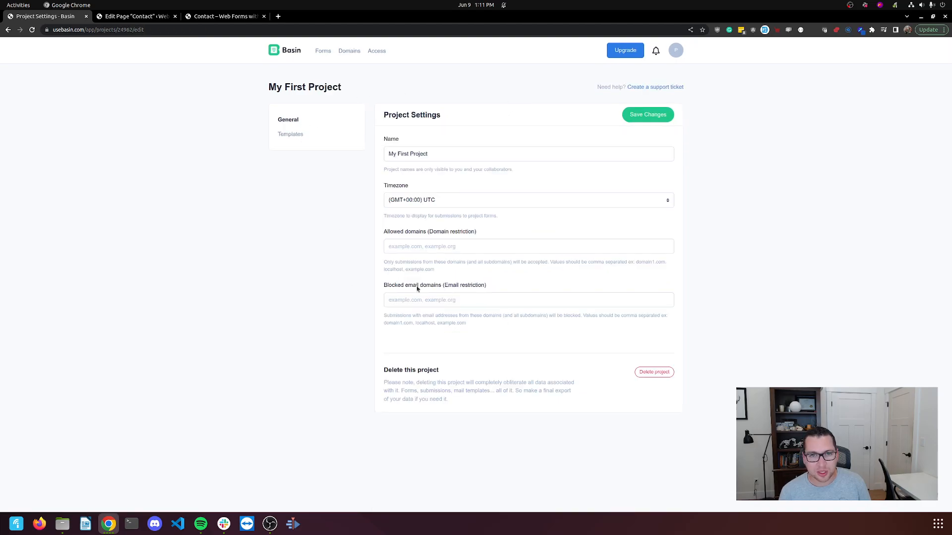
left_click(283, 135)
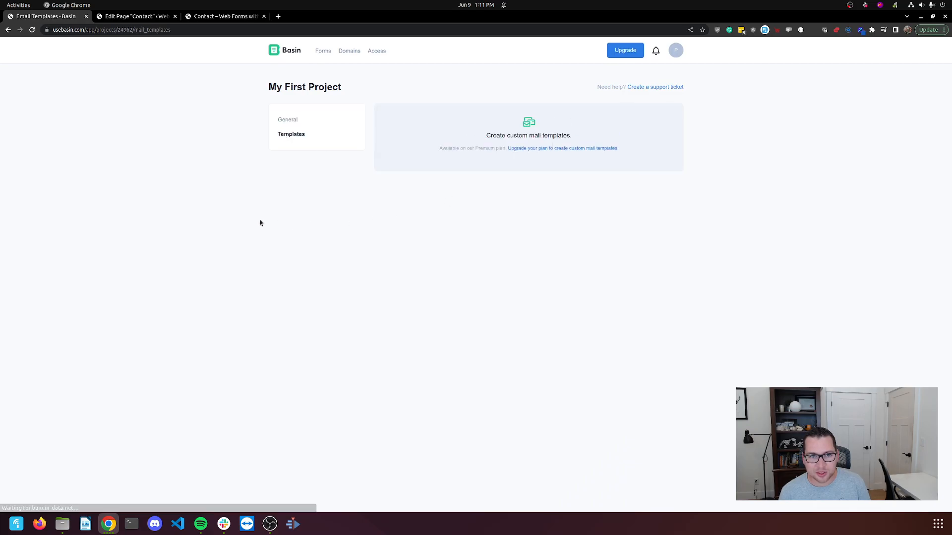
left_click(295, 123)
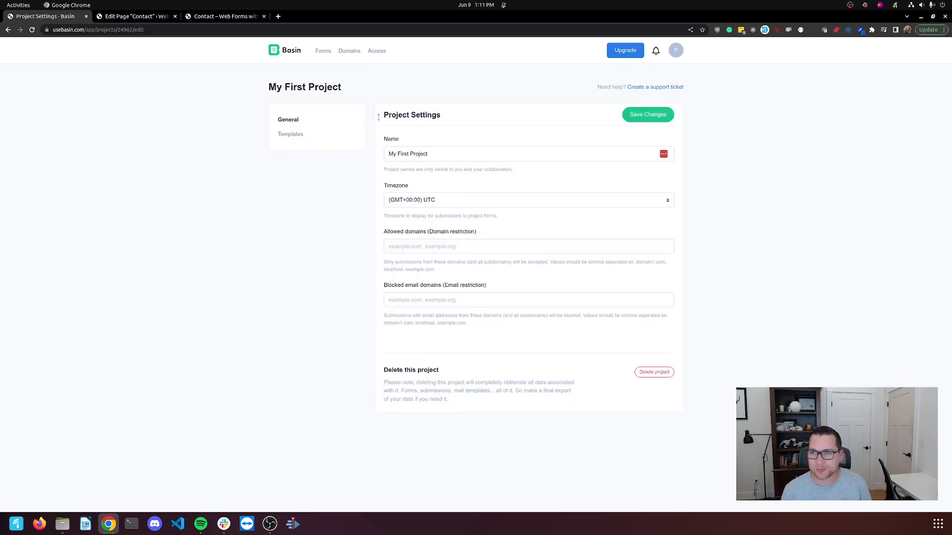